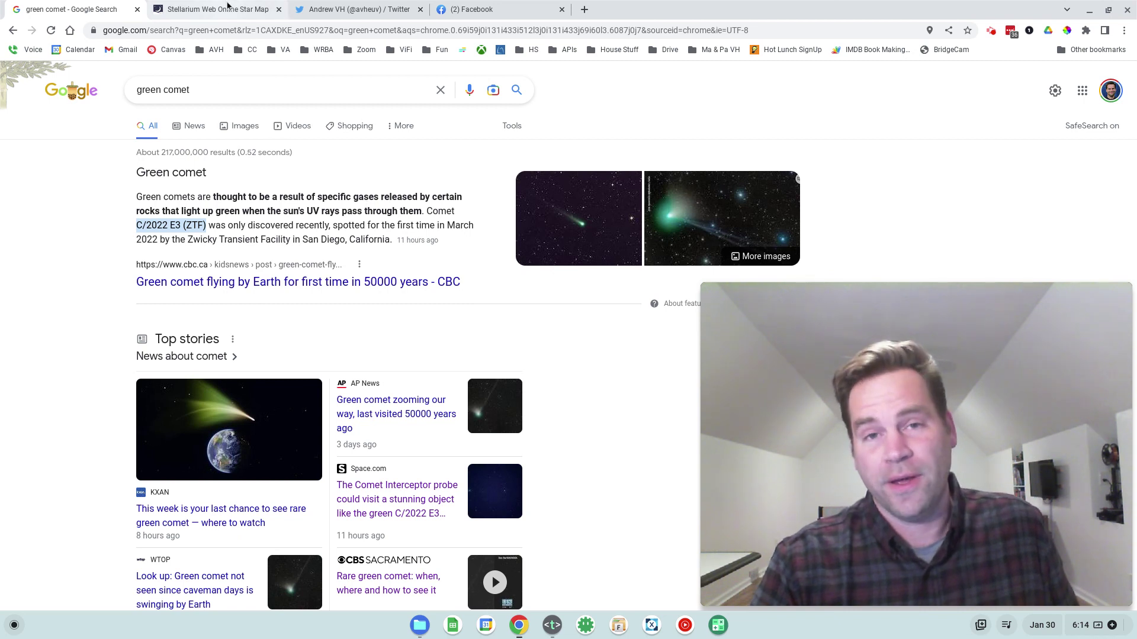
Switch to the Twitter post showing the December 2018 photo of comet 46P/Wirtanen
mouse_move(226, 5)
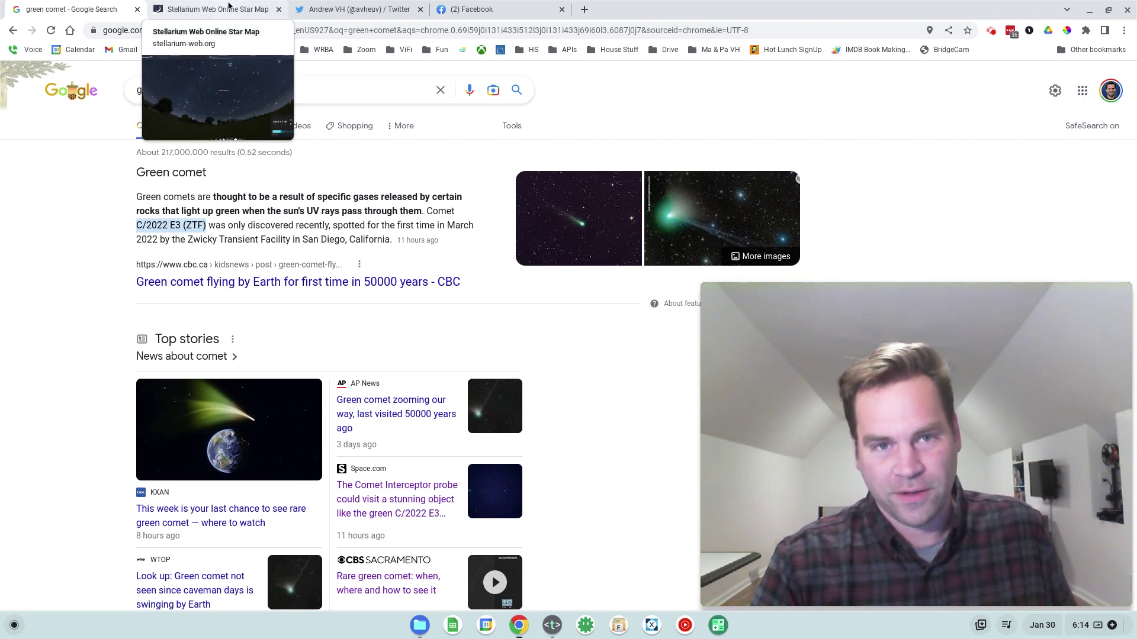
left_click(340, 13)
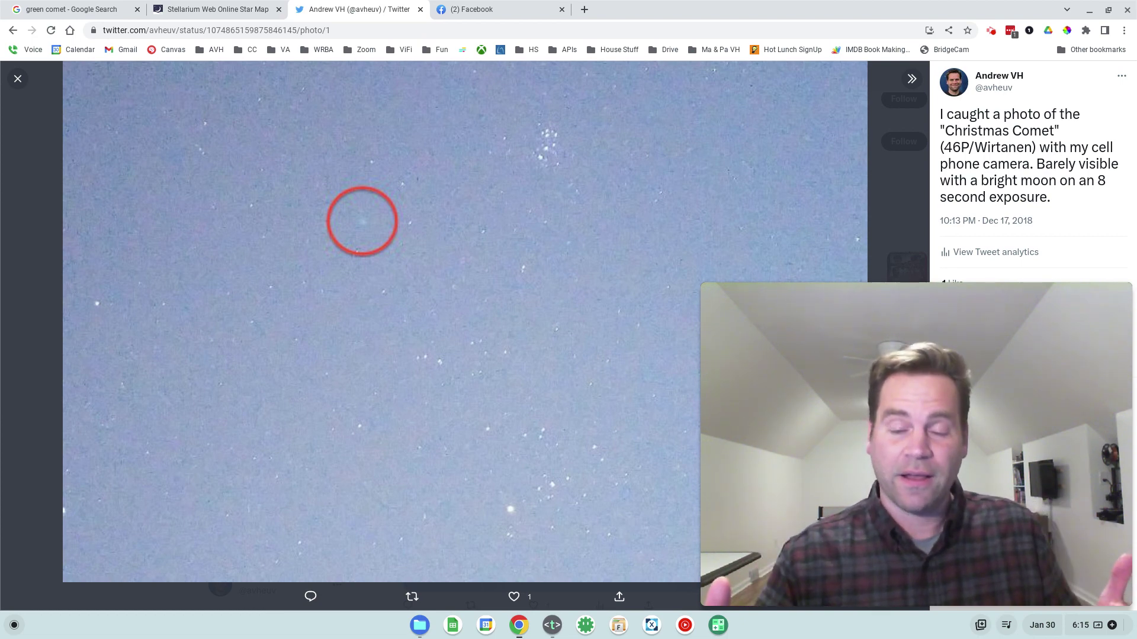
Switch to the July 2020 Facebook photo of a tailed comet over a sunset
left_click(503, 10)
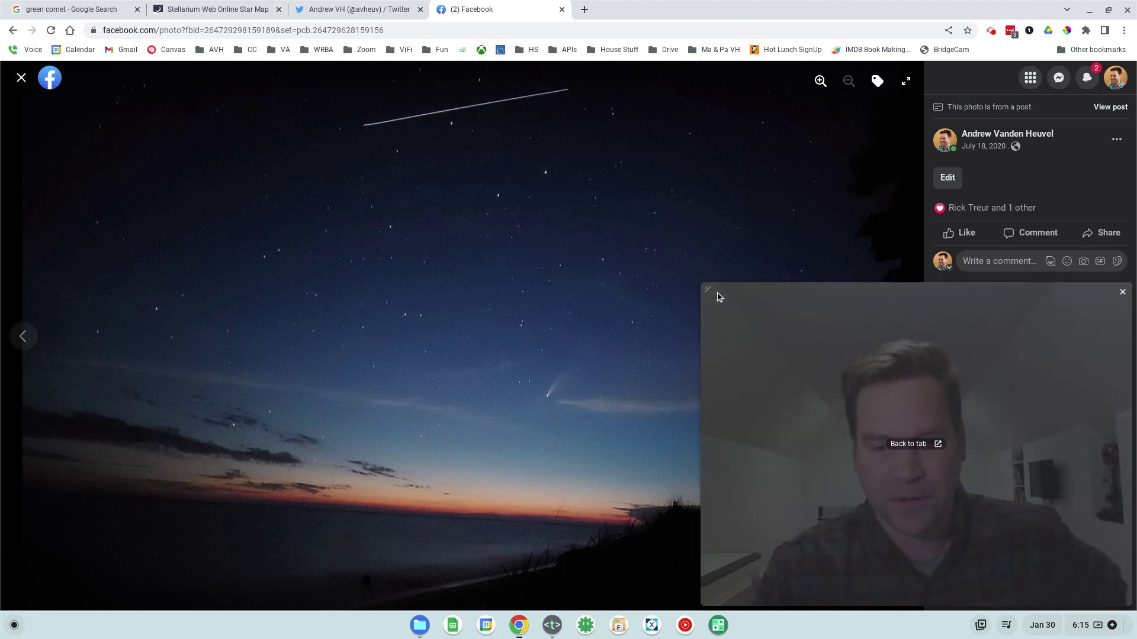
Advance to the photo of the comet's tail over the lake, then return to Stellarium Web
left_click_drag(715, 295, 709, 289)
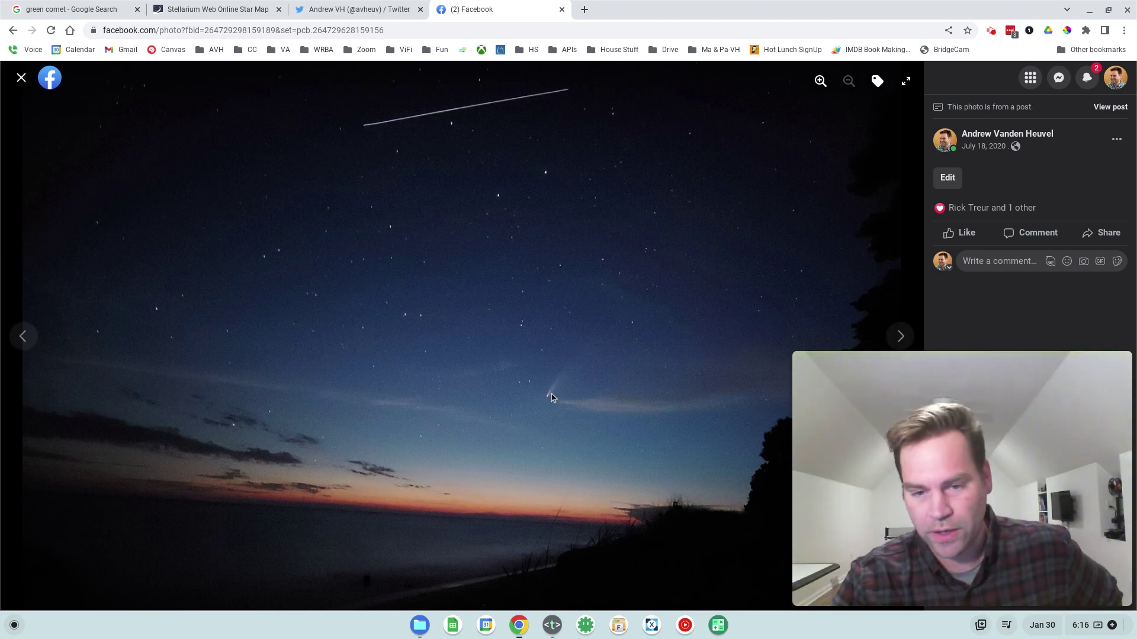
left_click(902, 343)
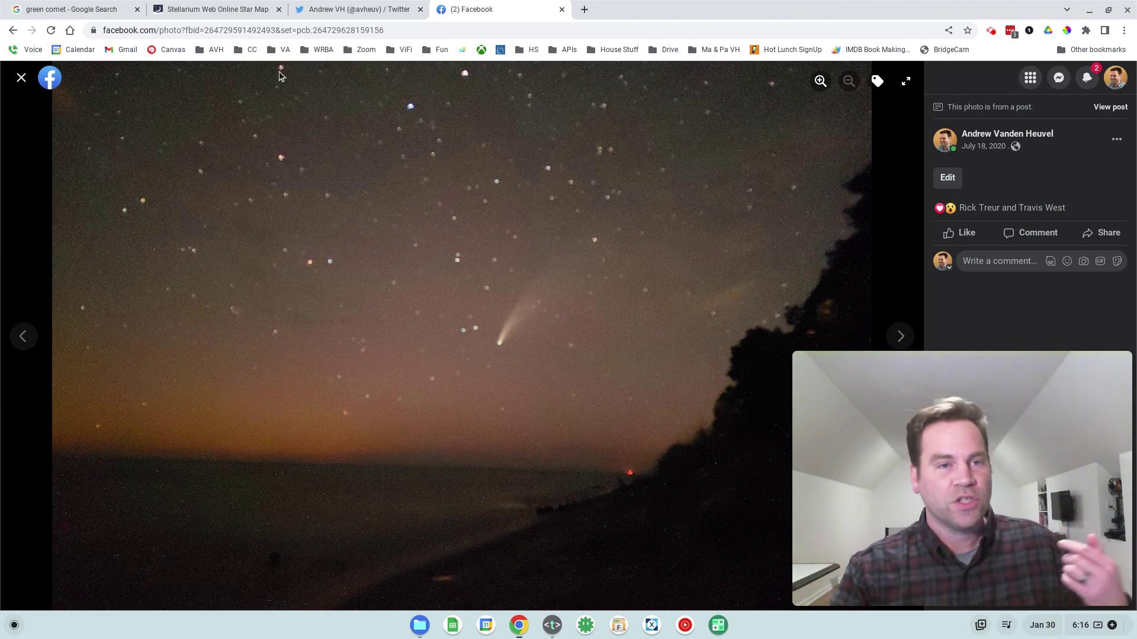
left_click(231, 5)
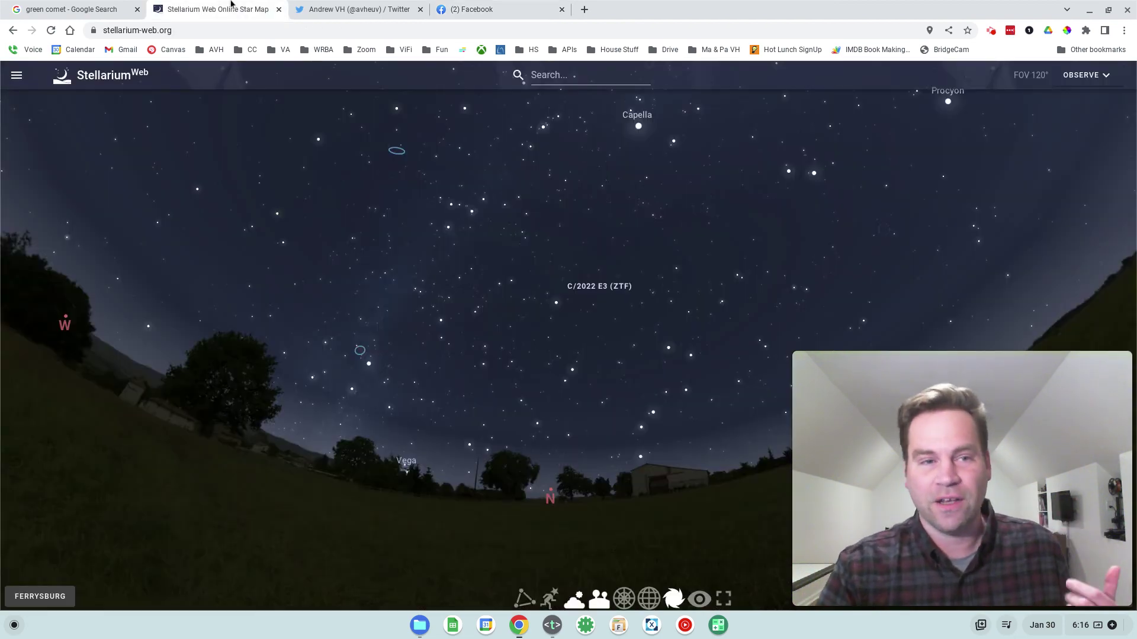
Show details for comet C/2022 E3 (ZTF), then Polaris (magnitude 2.09, 432.57 light years)
left_click(152, 31)
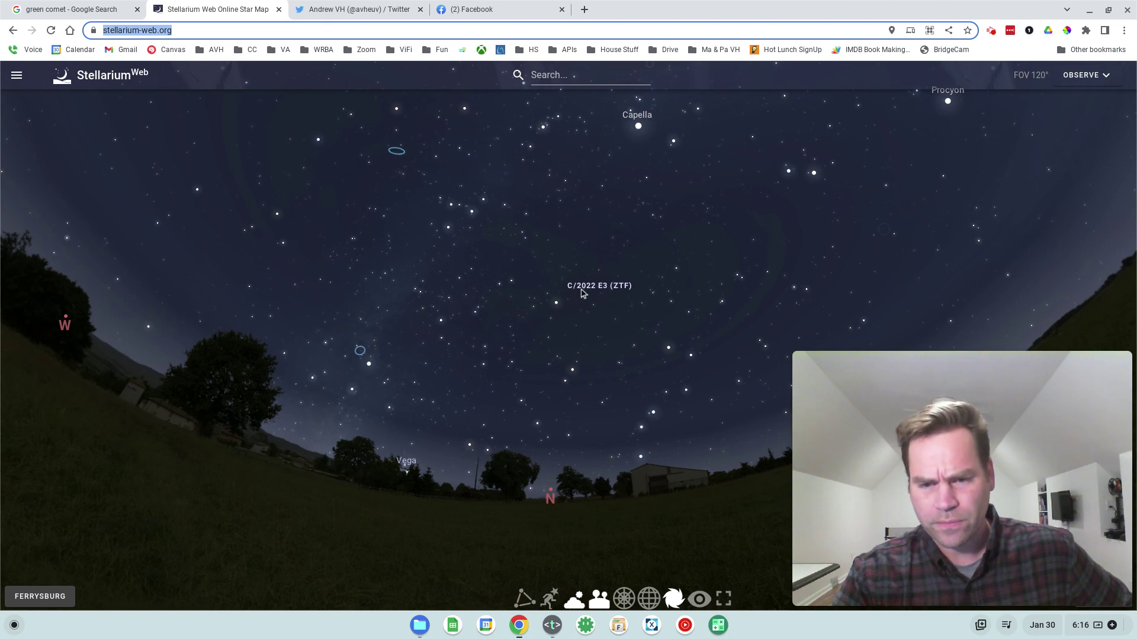
left_click(579, 292)
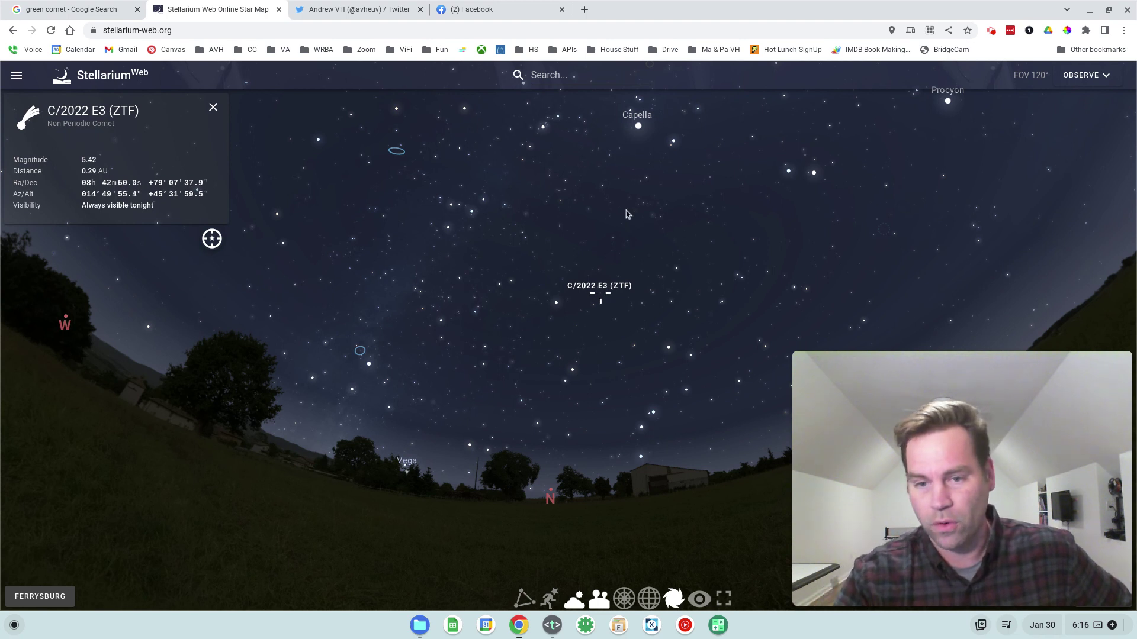
left_click(557, 305)
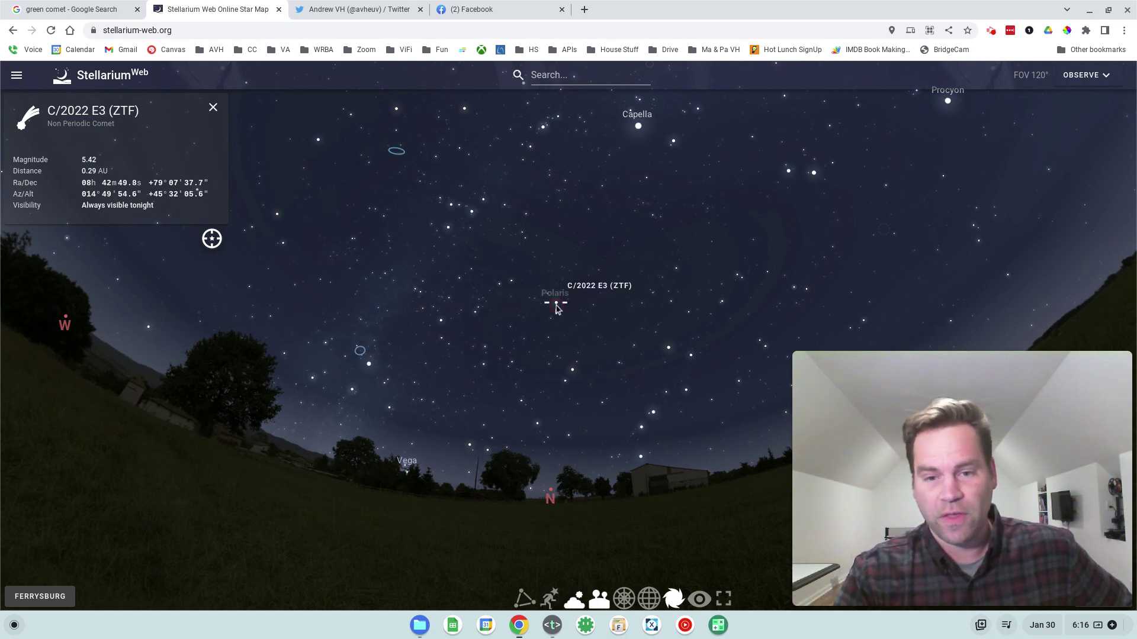
mouse_move(1026, 449)
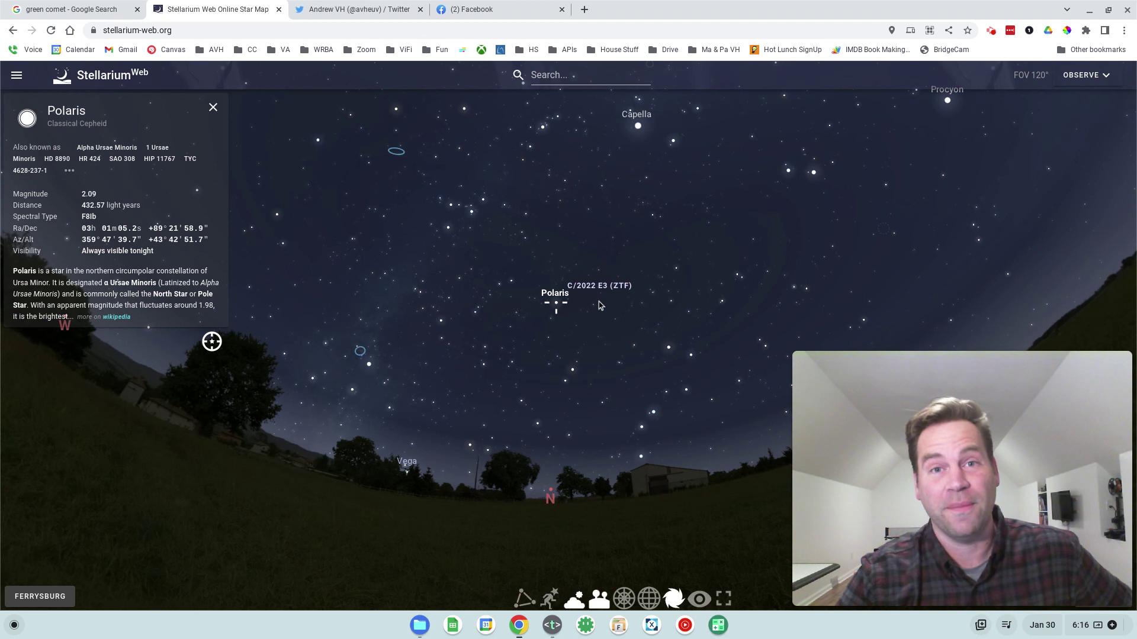
Pan the sky toward Sirius and Rigel and show Mars's details (magnitude -0.28, 0.87 AU)
mouse_move(964, 474)
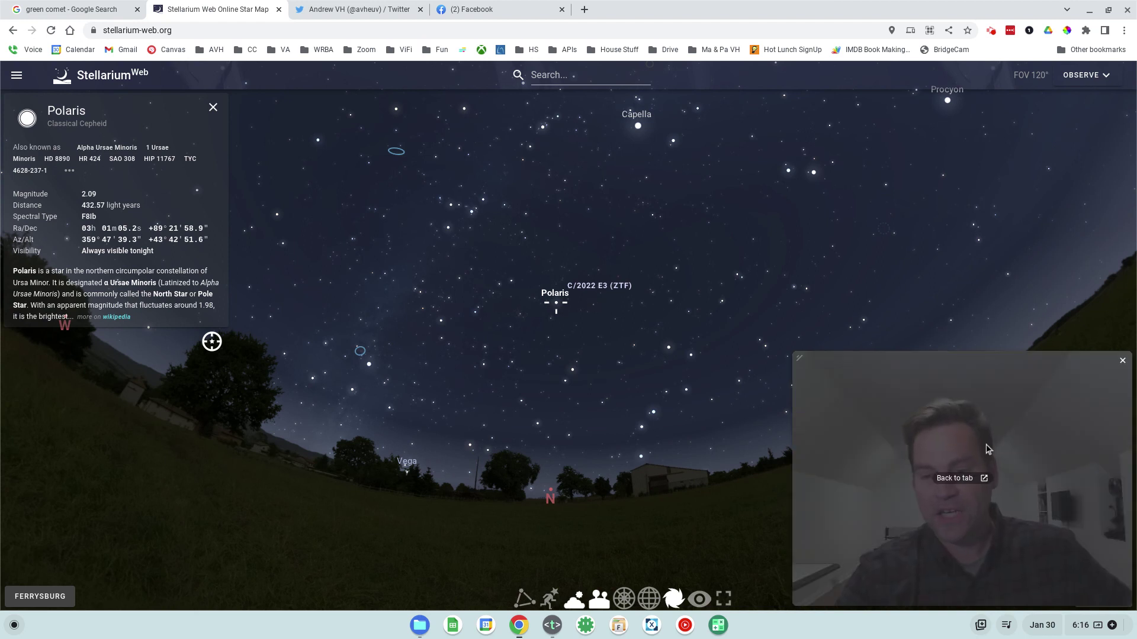
left_click_drag(987, 450, 986, 403)
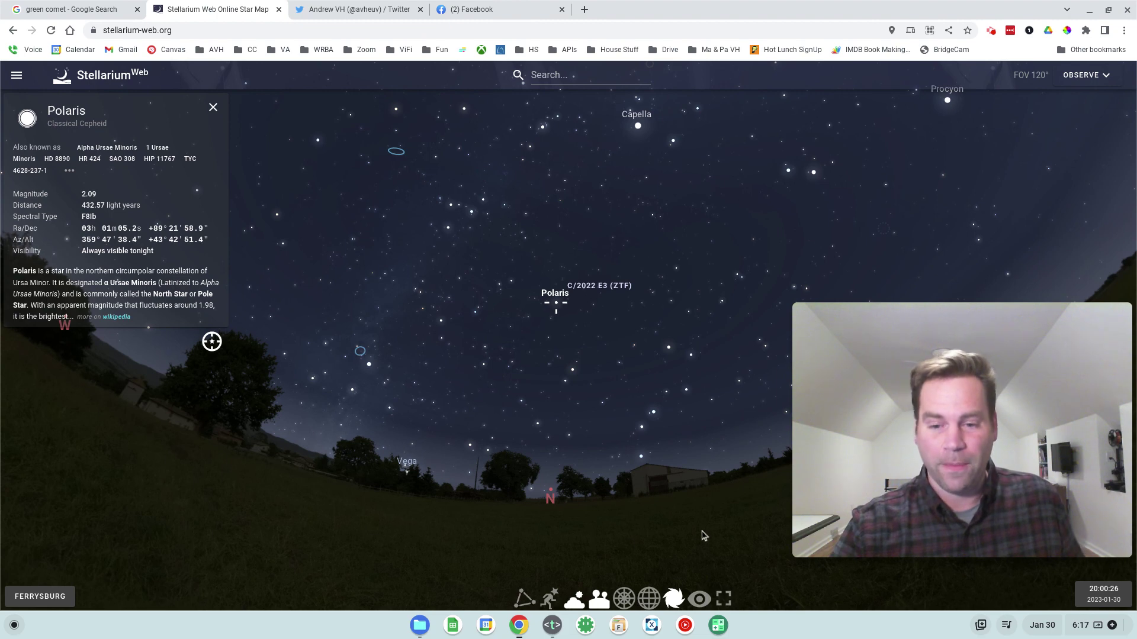
left_click_drag(703, 535, 666, 524)
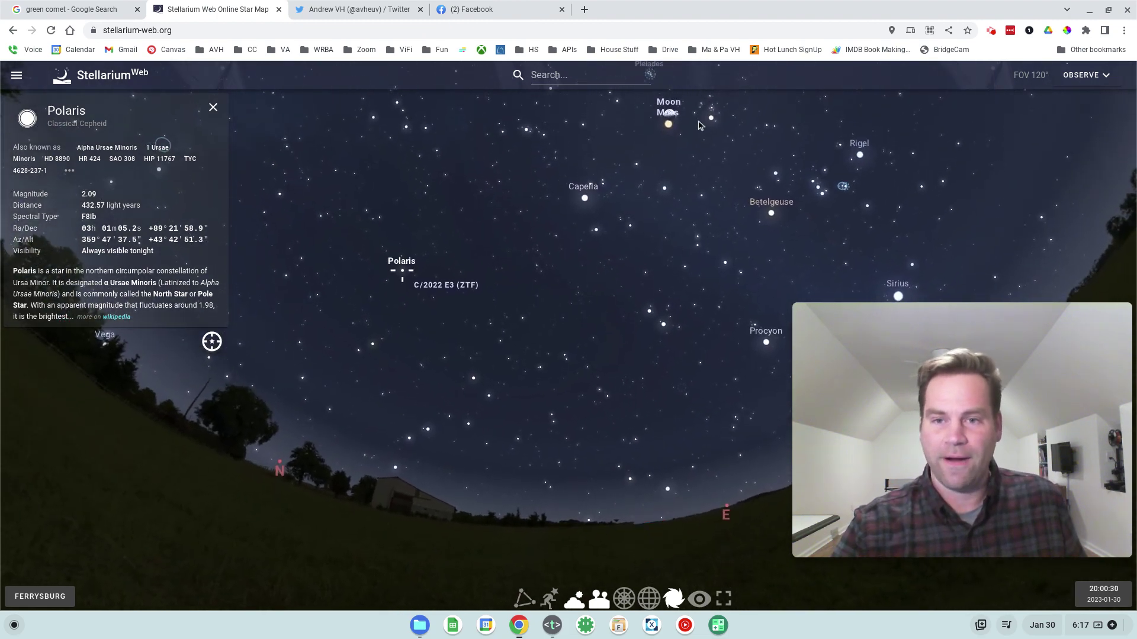
left_click(667, 122)
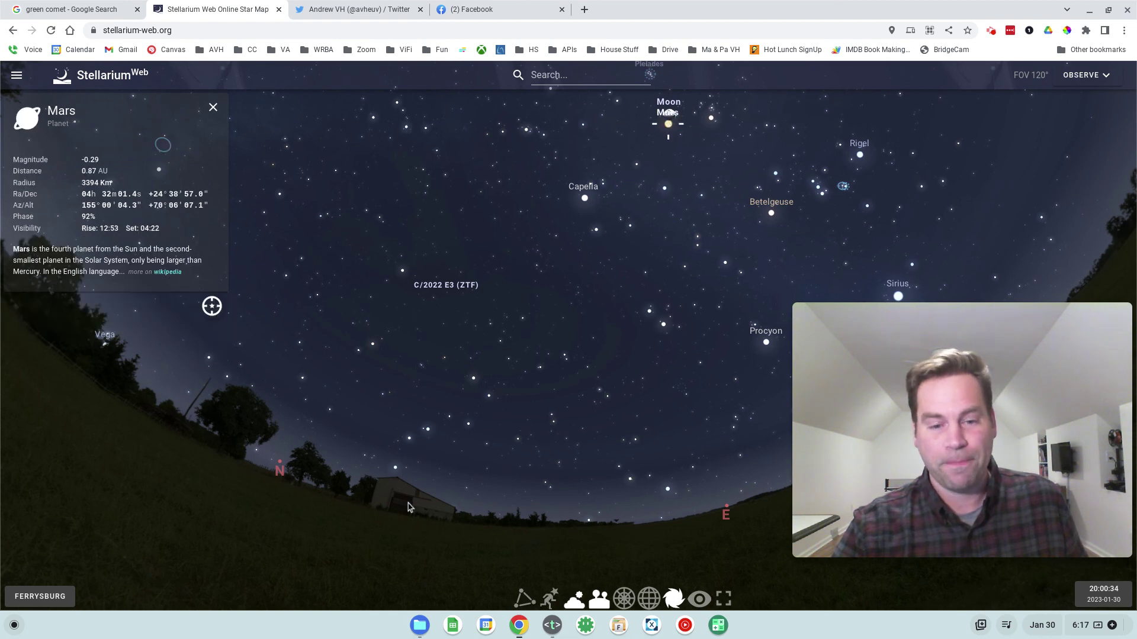
left_click_drag(404, 544, 474, 513)
Begin advancing the sky clock with the date and time slider
mouse_move(938, 459)
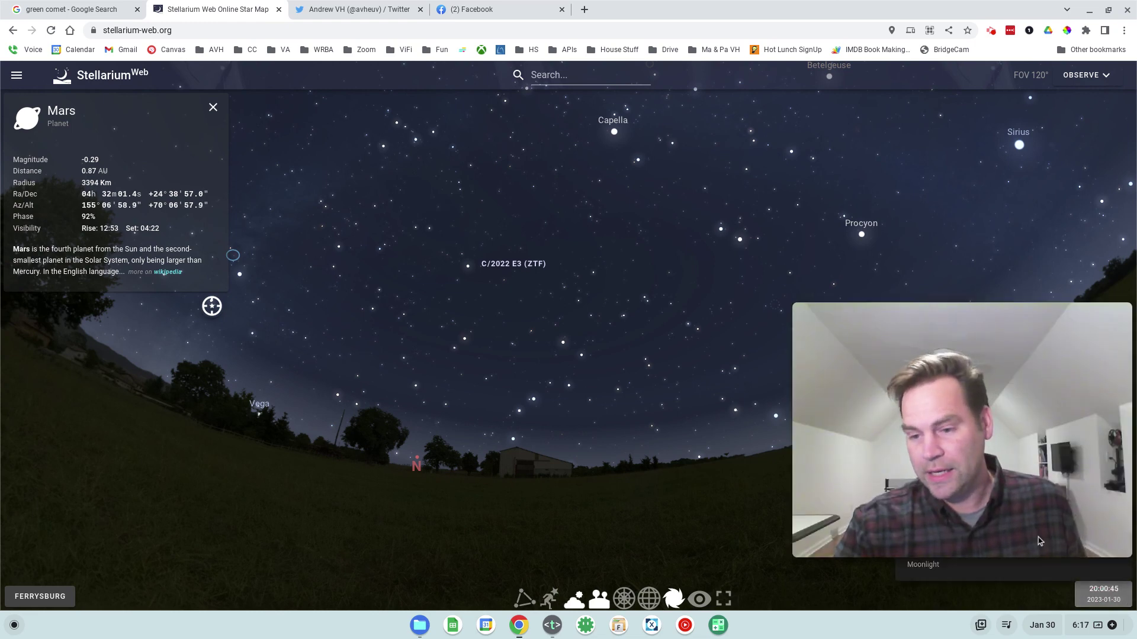
left_click_drag(994, 456, 999, 418)
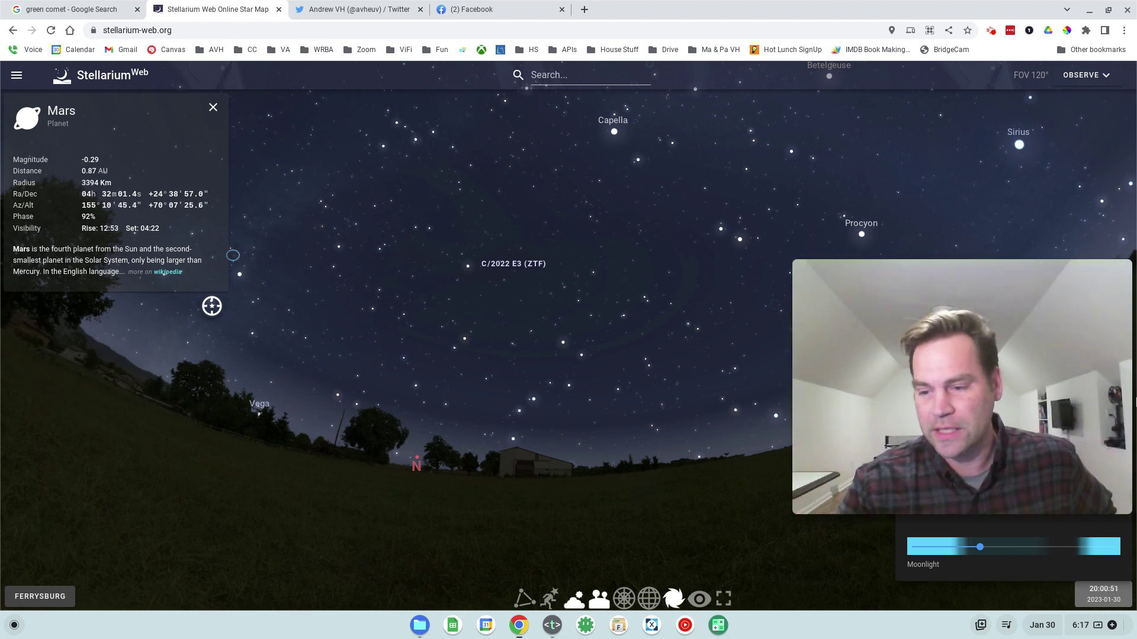
left_click(991, 549)
Run the sky time forward to 05:51 on 2023-01-31
left_click_drag(992, 550, 1011, 549)
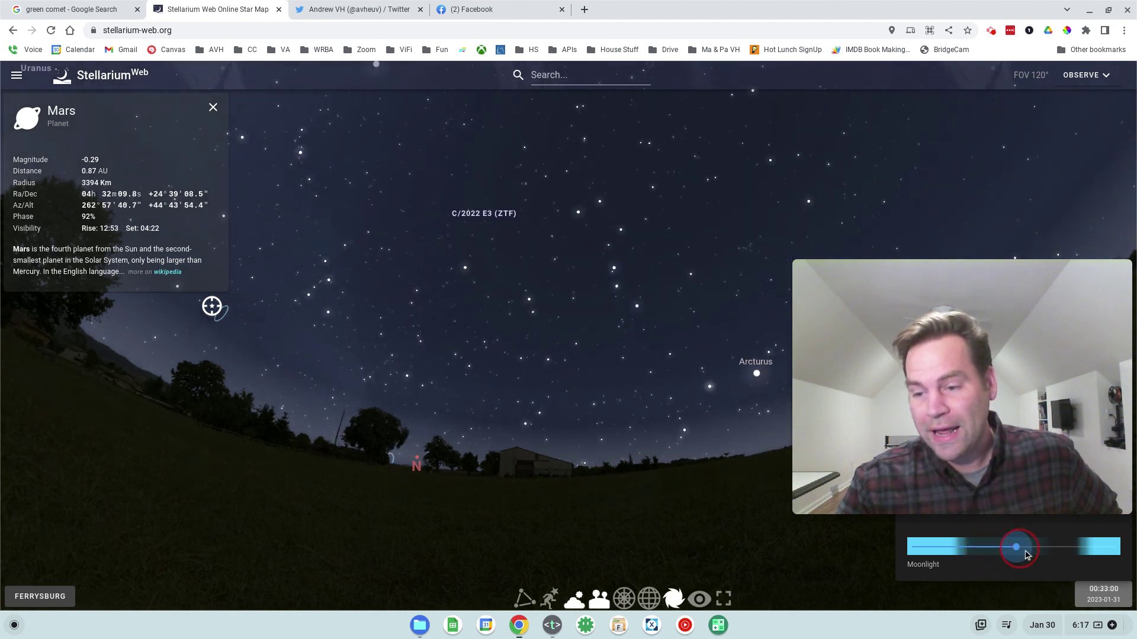
left_click_drag(1027, 554, 1057, 555)
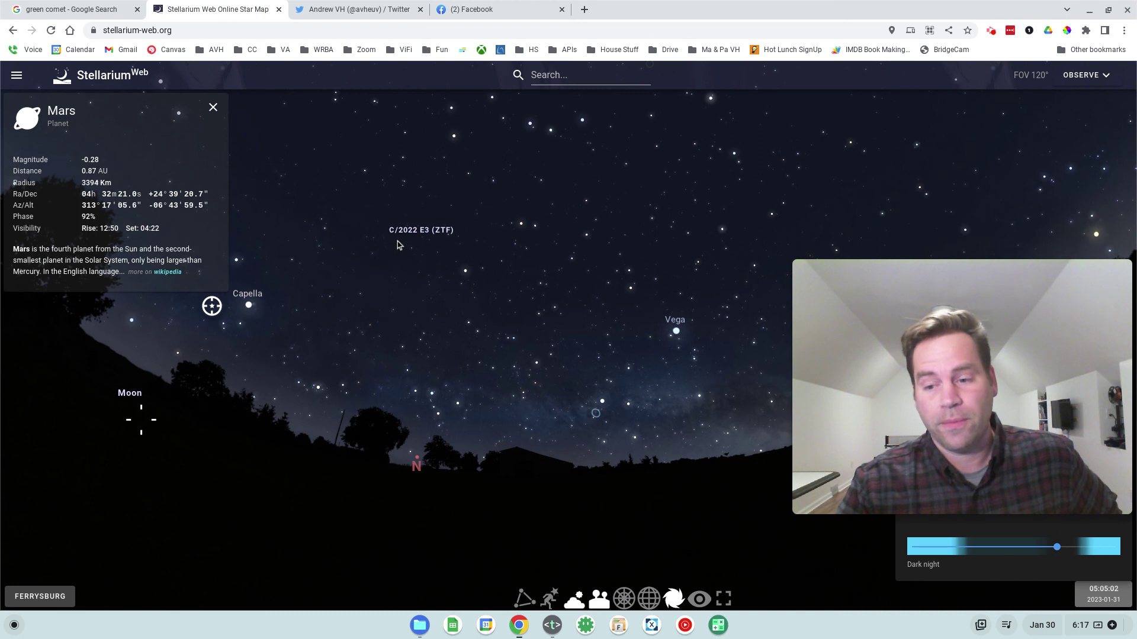
left_click_drag(1055, 550, 1063, 550)
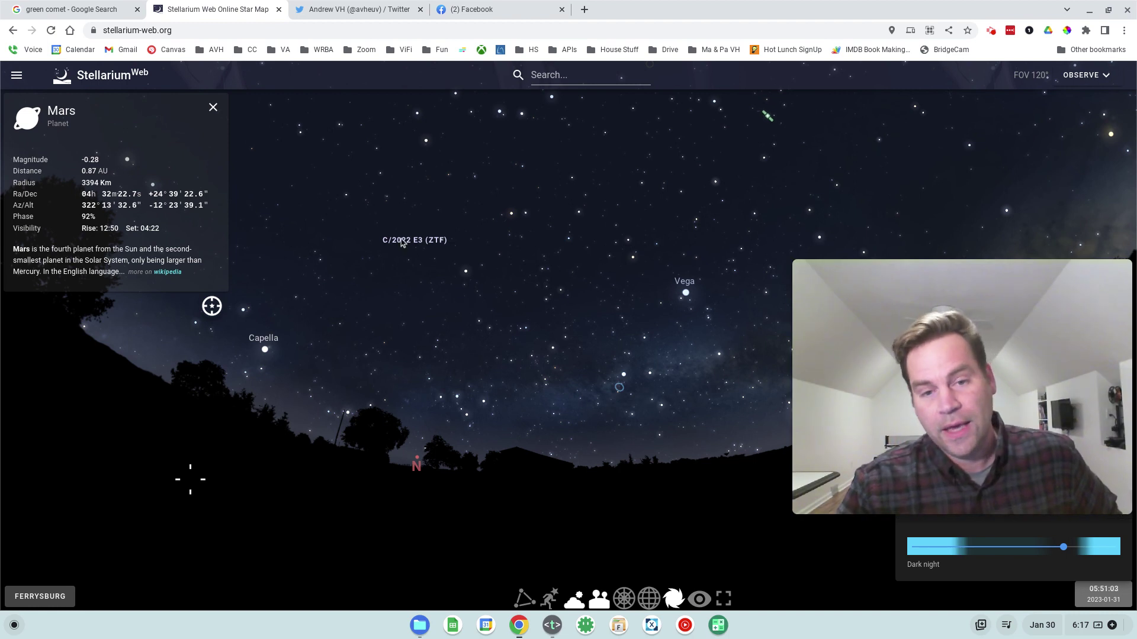
Select comet C/2022 E3 (ZTF), then Polaris beside it to show its details
left_click(416, 253)
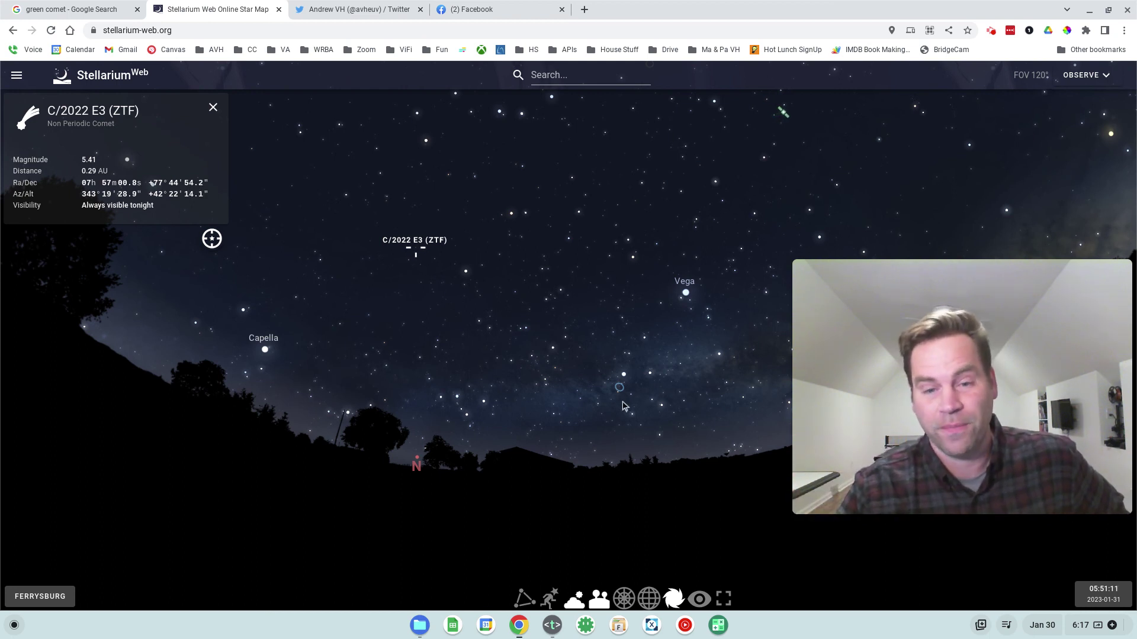
left_click(466, 272)
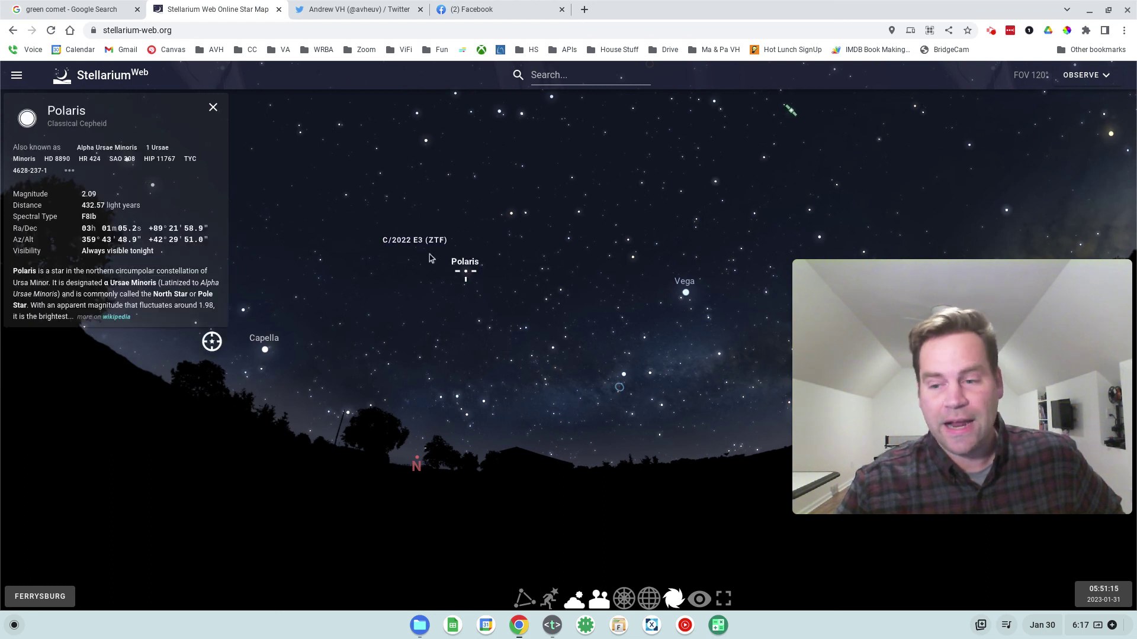
mouse_move(1101, 592)
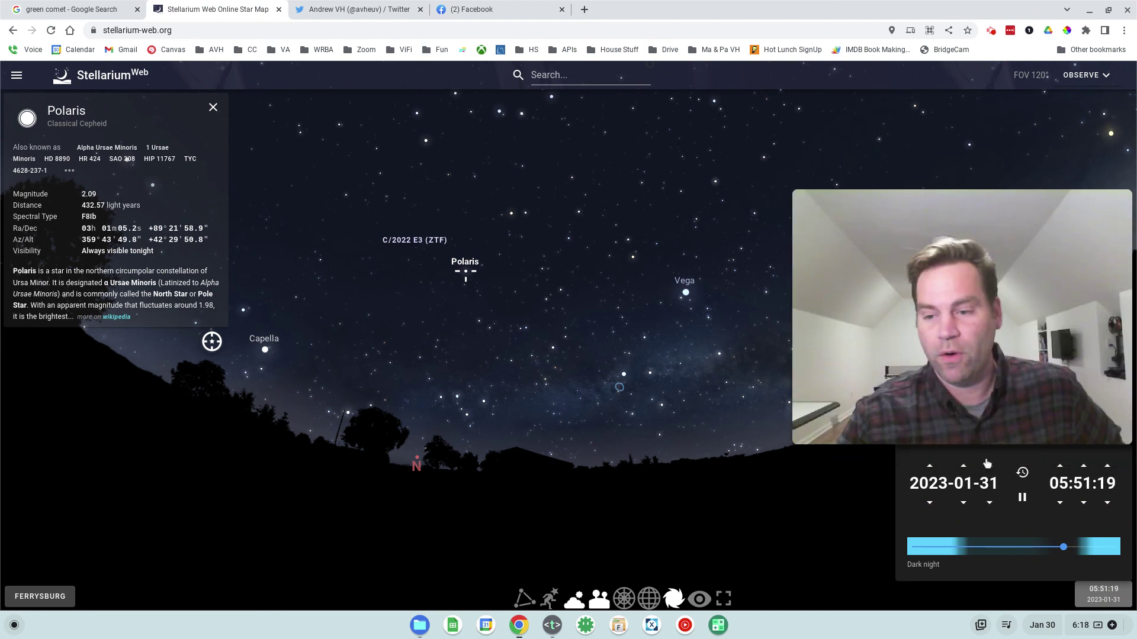
Advance the date two days and move the time back to about 20:01 on 2023-02-01
left_click(989, 466)
left_click(989, 466)
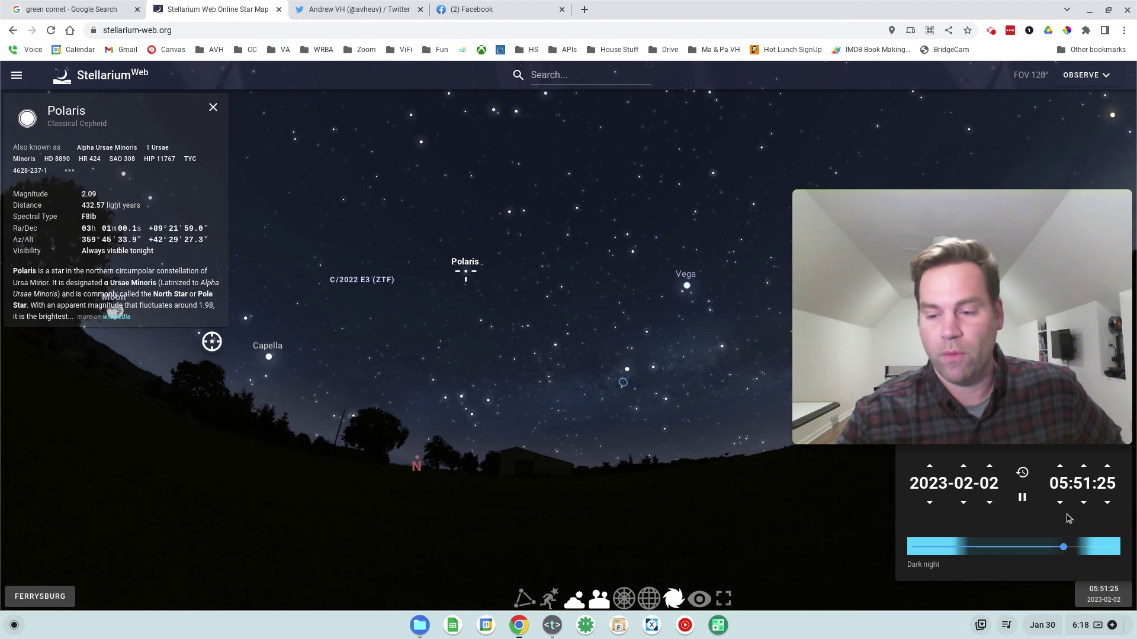
left_click_drag(1063, 550, 979, 550)
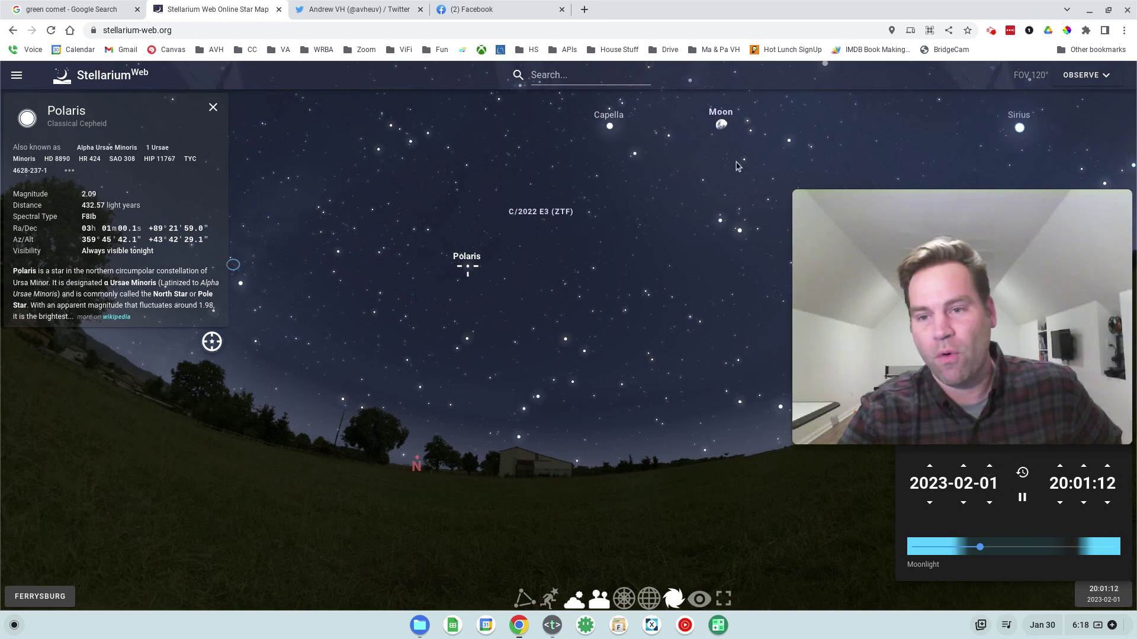
Step the date forward day by day to 2023-02-08
mouse_move(992, 320)
left_click(989, 466)
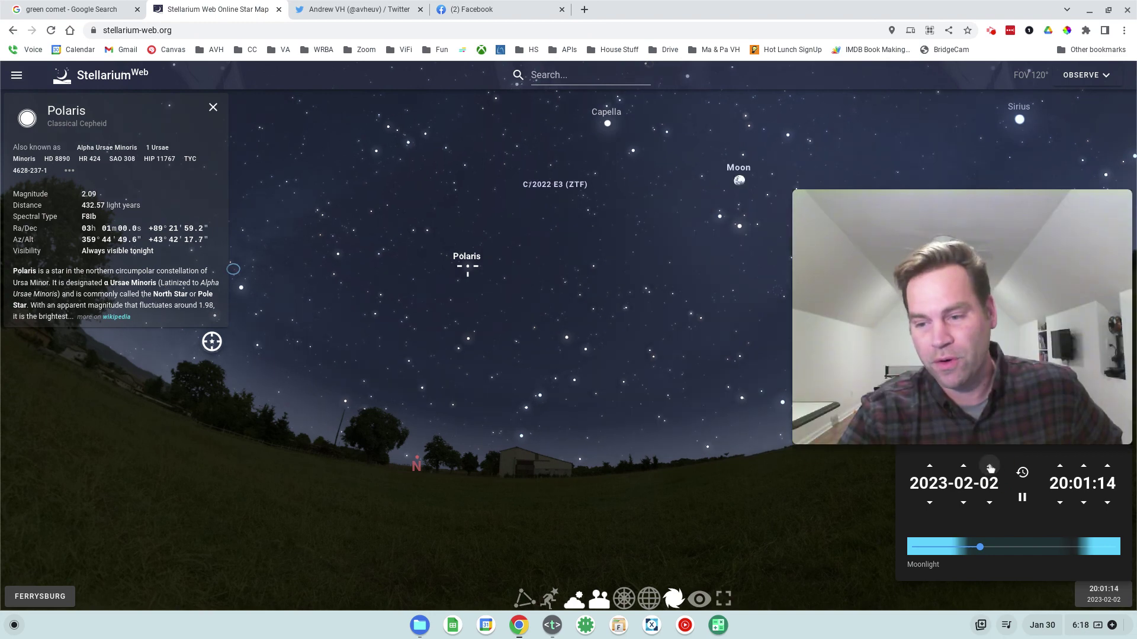
left_click(989, 466)
left_click(989, 466)
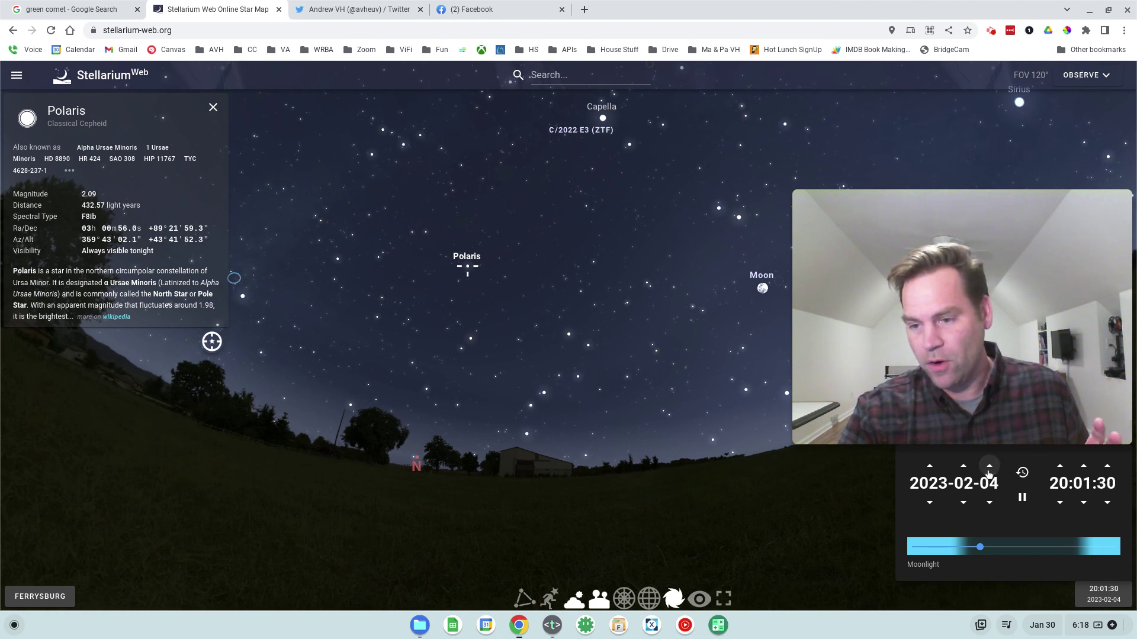
left_click(989, 468)
left_click(989, 468)
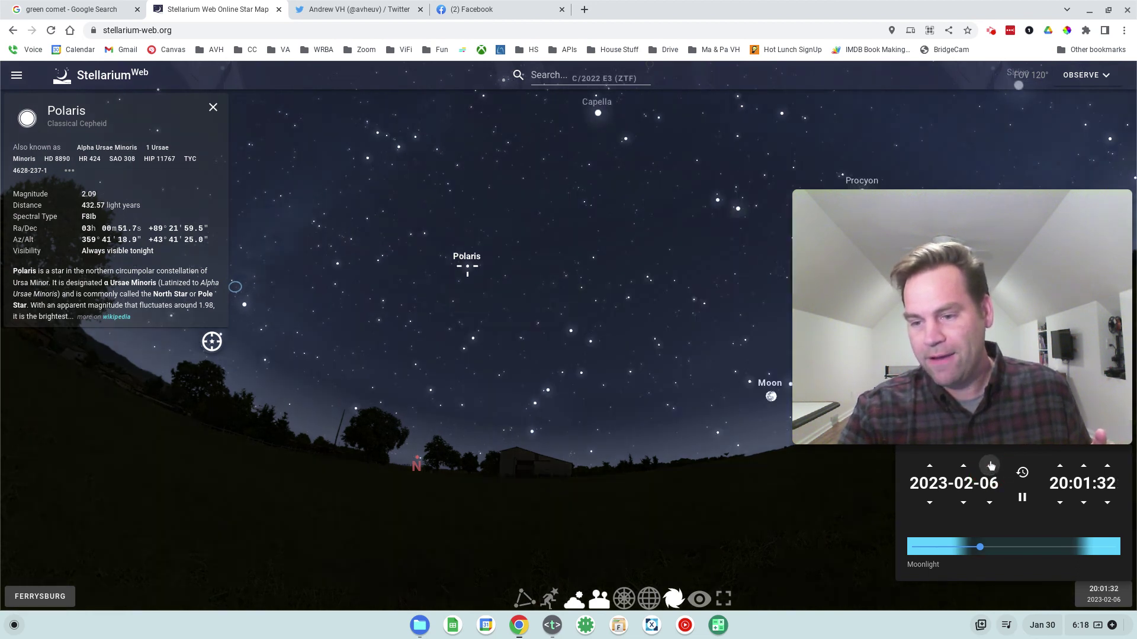
left_click(990, 467)
left_click(989, 468)
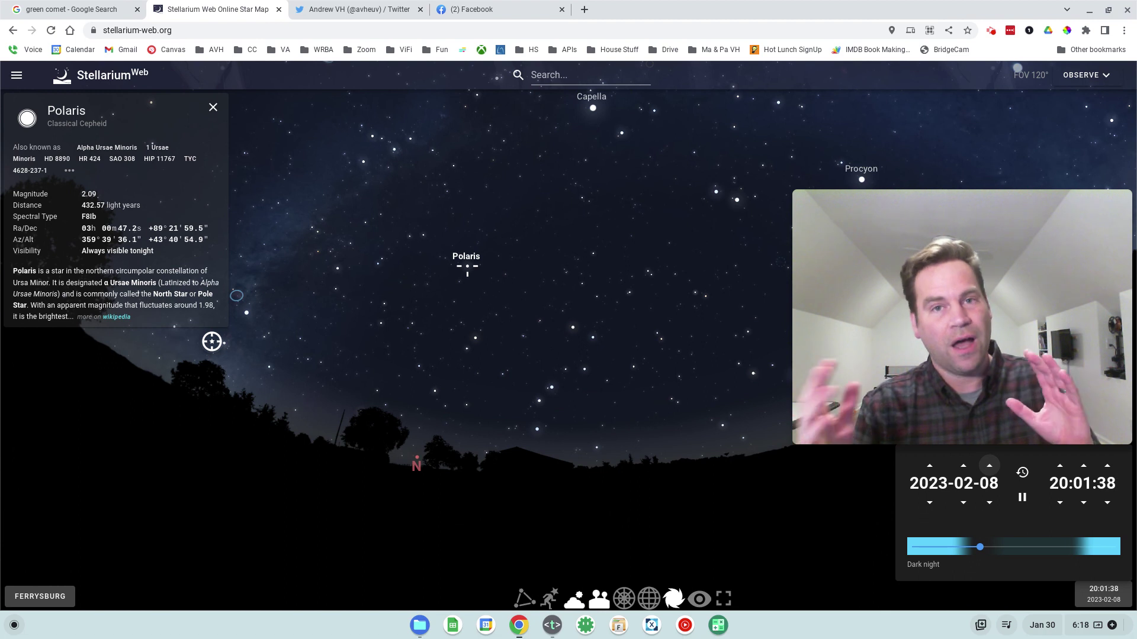
Tilt the view up toward Mars and select the star Hassaleh beside the comet
left_click_drag(591, 499, 591, 543)
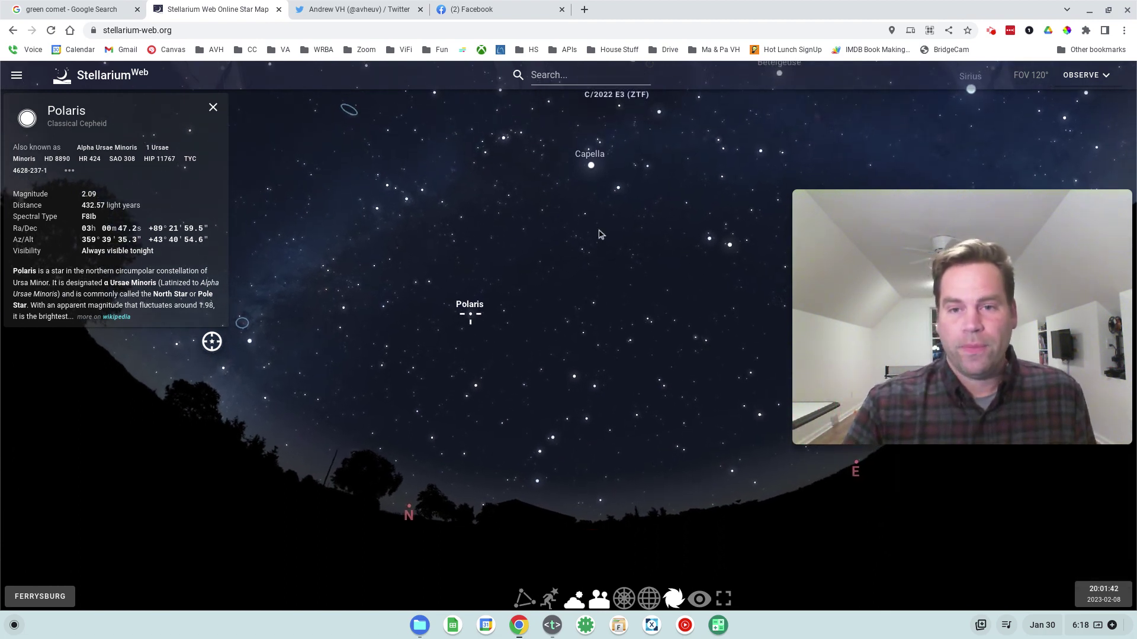
left_click_drag(665, 521, 675, 542)
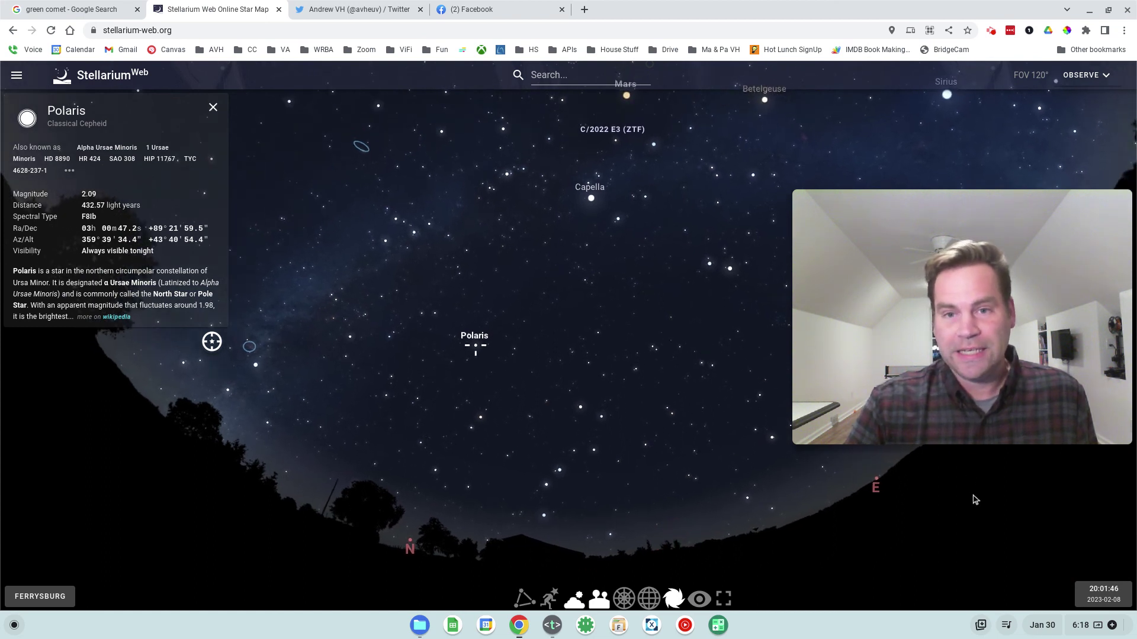
left_click(615, 144)
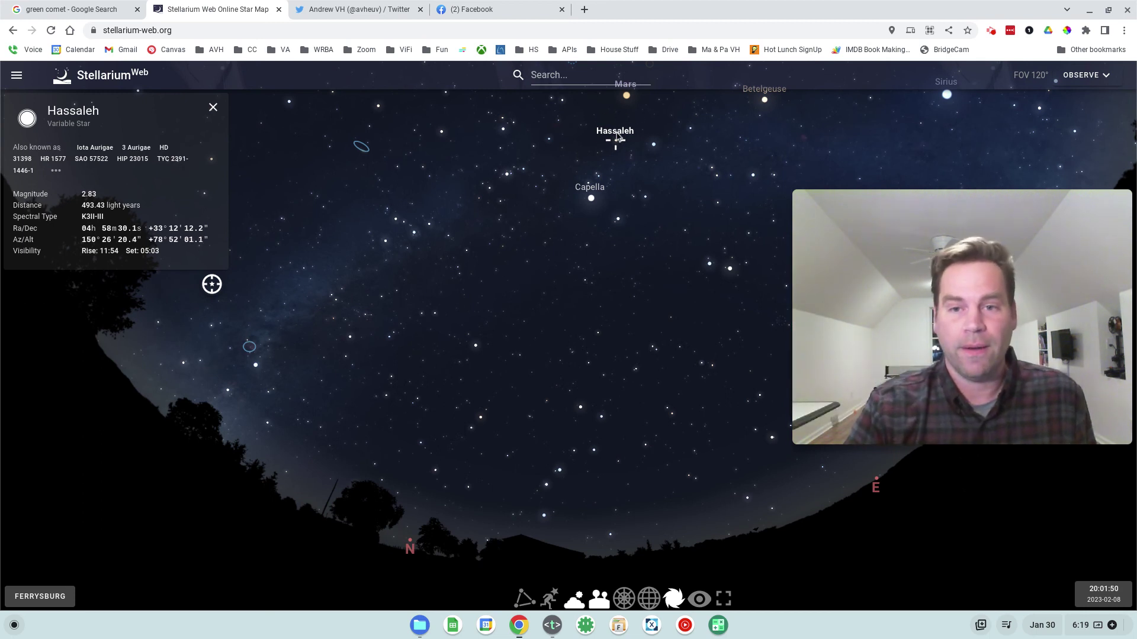
Paste C/2022 E3 (ZTF) into the sky search and close Hassaleh's details
left_click(544, 79)
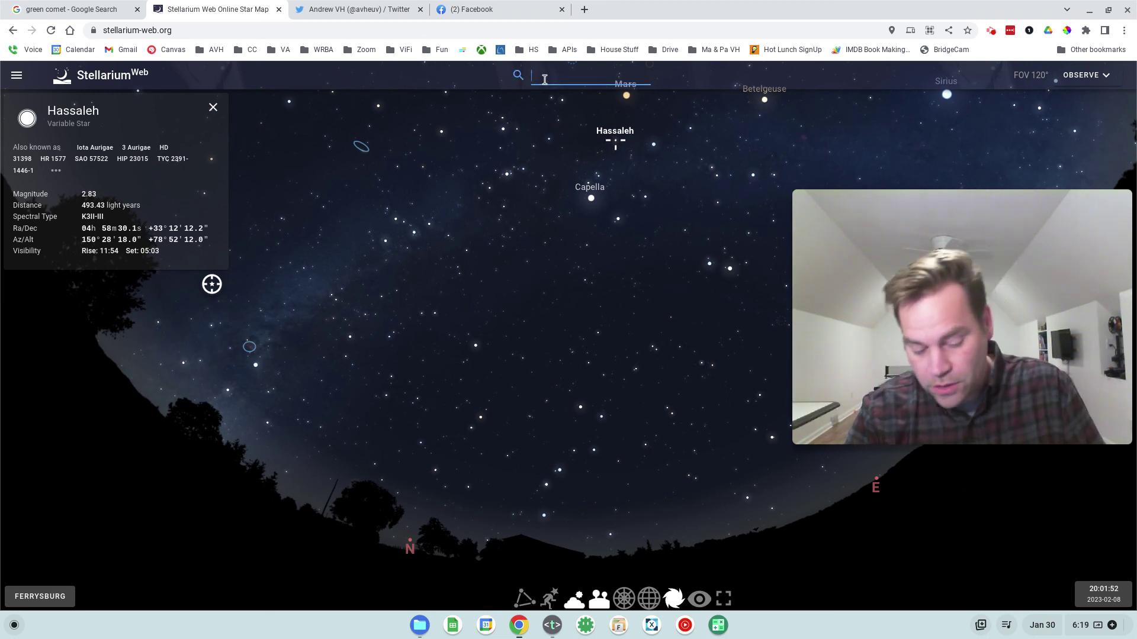
type("C/2022 E3 (ZTF)")
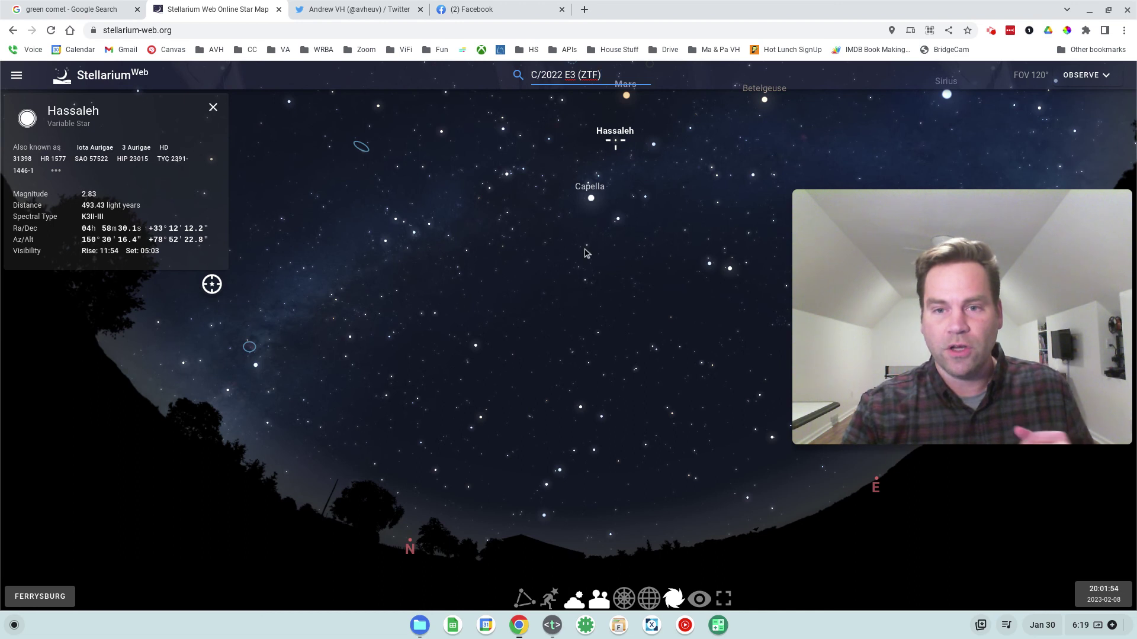
left_click(213, 107)
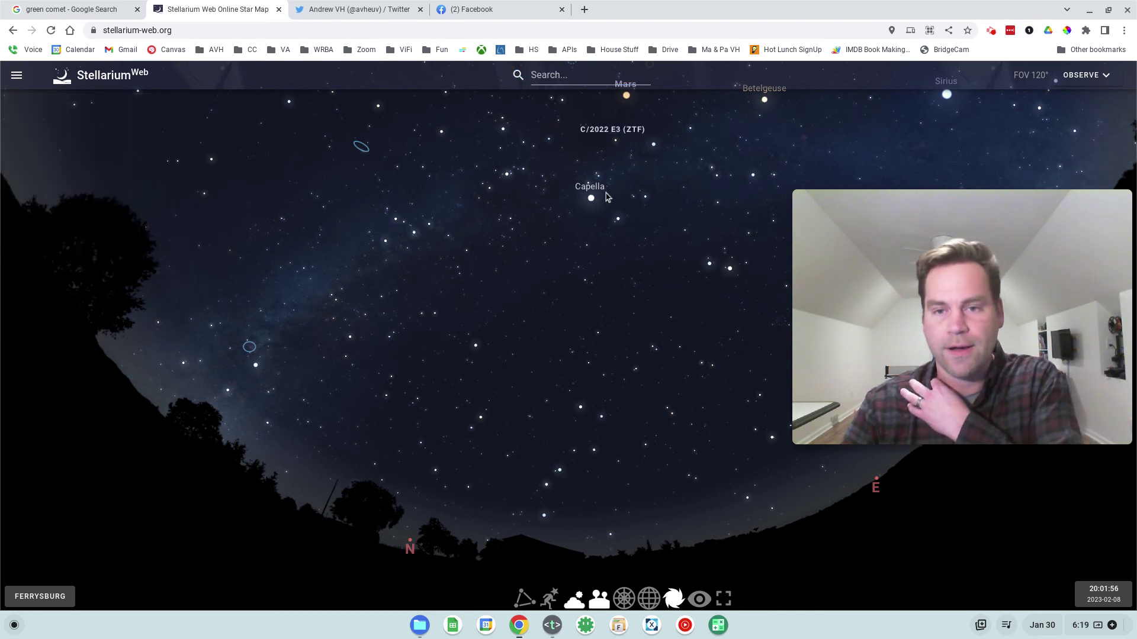
Tilt the view higher so the comet sits between Mars and Capella
left_click_drag(787, 547, 795, 552)
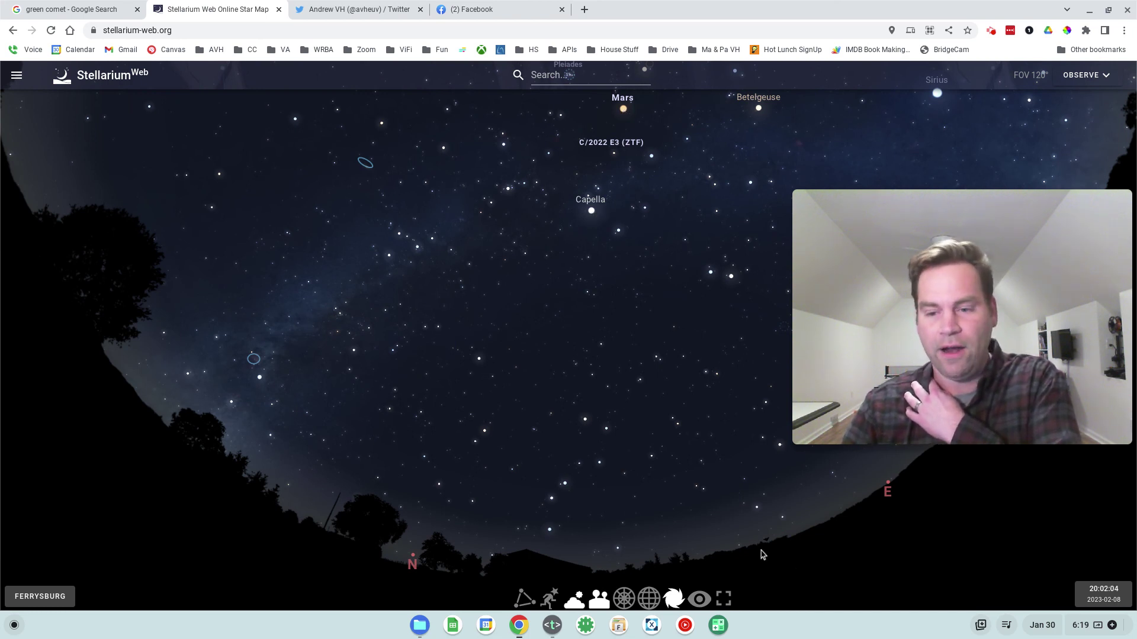
left_click_drag(803, 569, 808, 585)
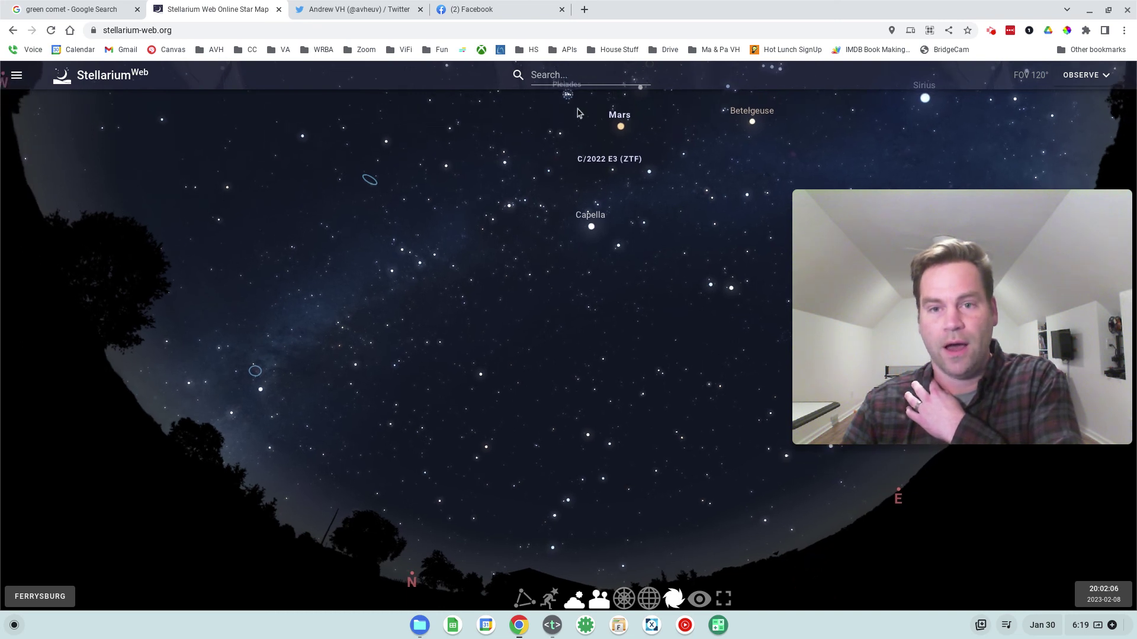
left_click(1104, 590)
Advance the date to 2023-02-10, placing comet C/2022 E3 (ZTF) right beside Mars
left_click(989, 467)
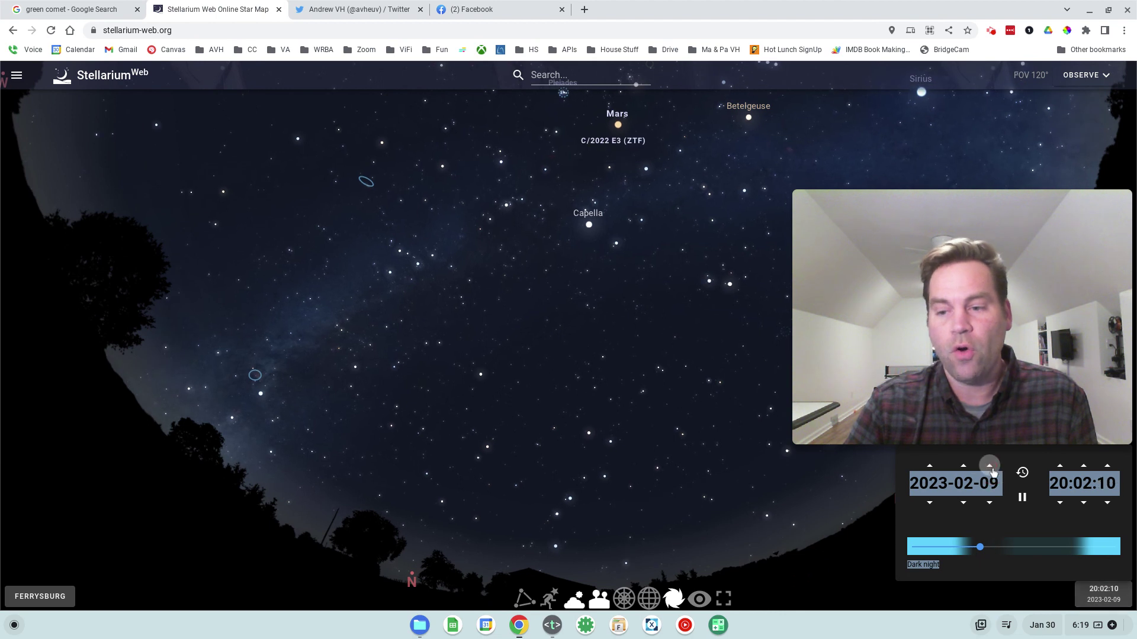
left_click(989, 466)
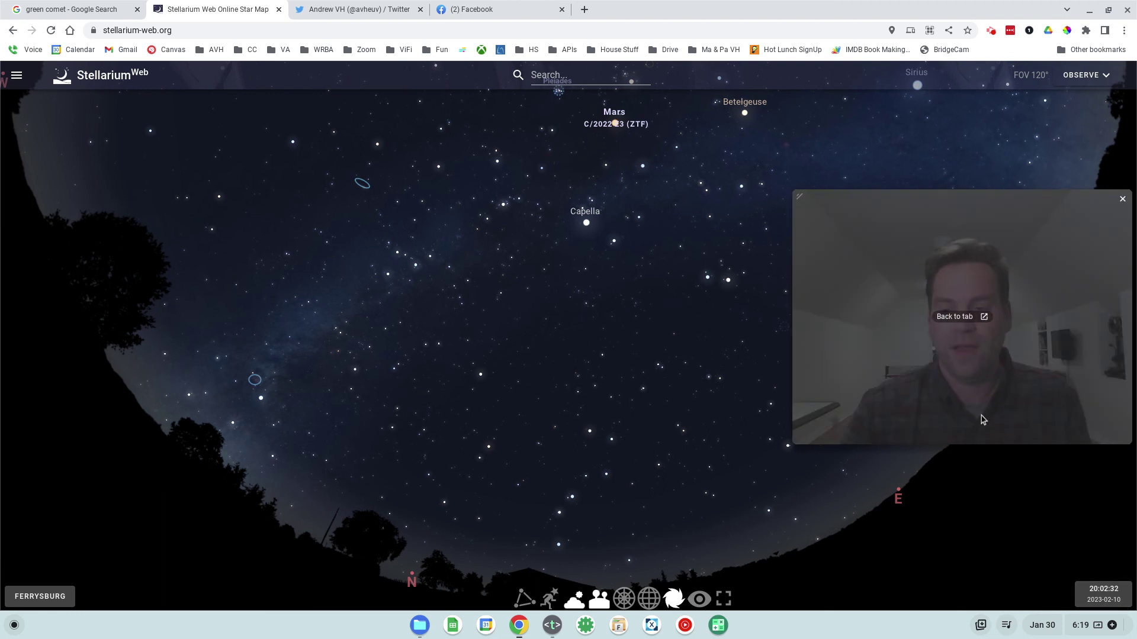
left_click_drag(981, 419, 1047, 577)
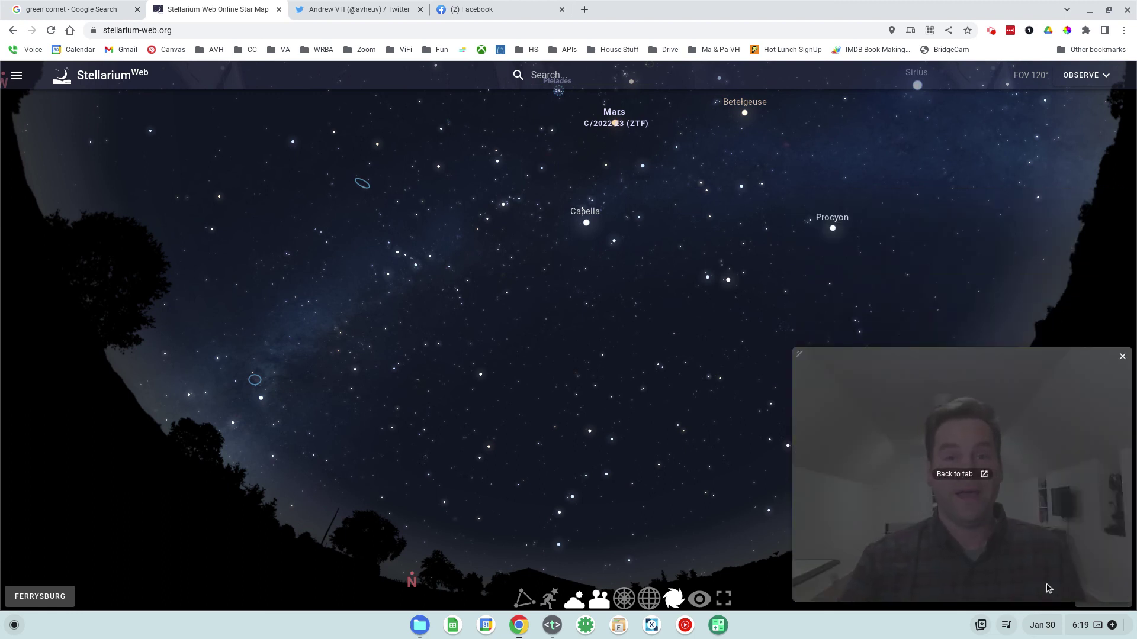
left_click_drag(794, 349, 597, 201)
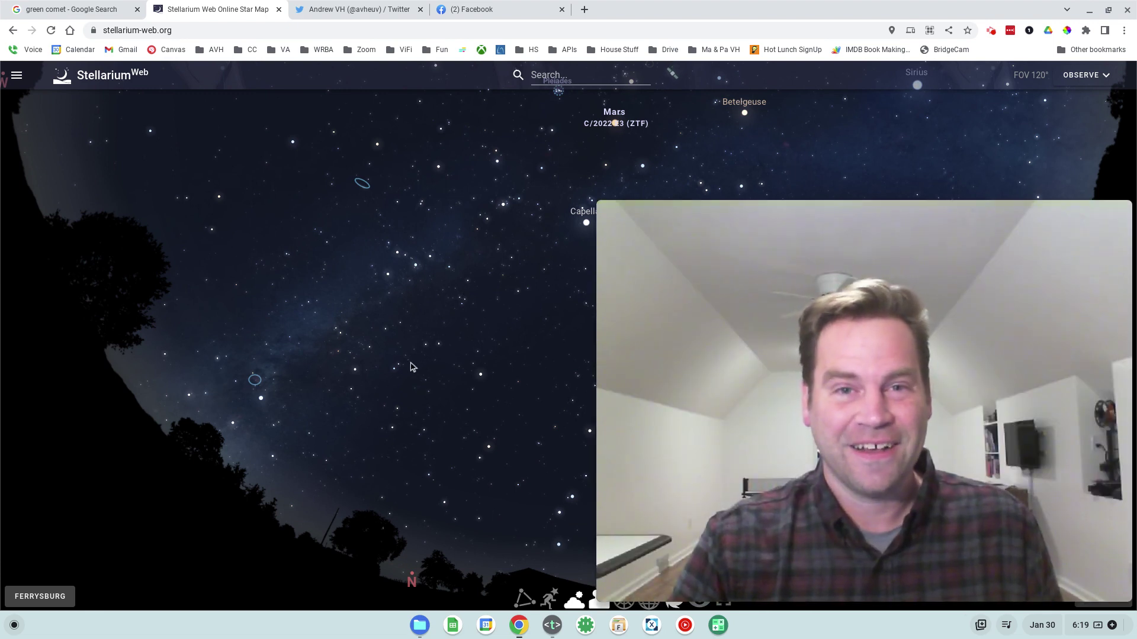